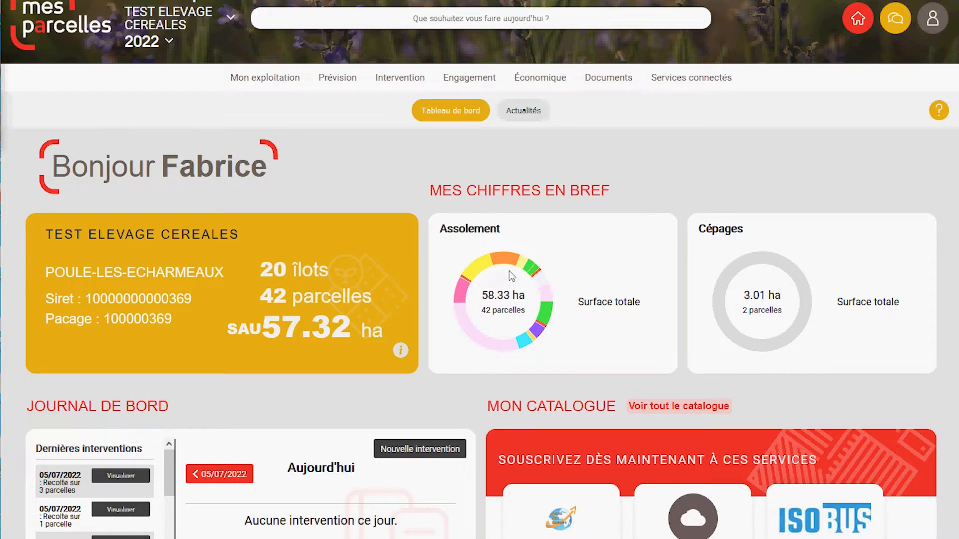
Open the map of the certification landscape elements and activate its Éléments paysagers layer
mouse_move(532, 272)
mouse_move(476, 78)
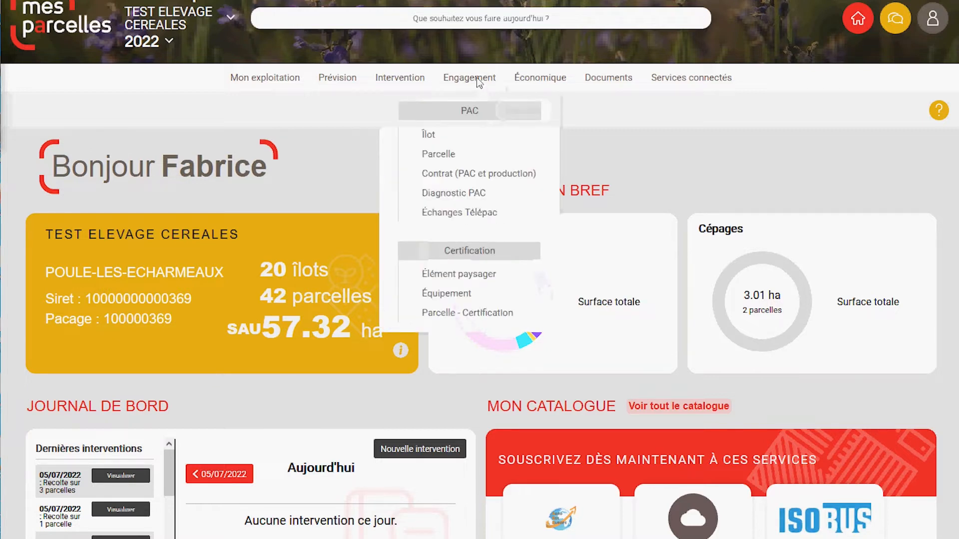
click(467, 275)
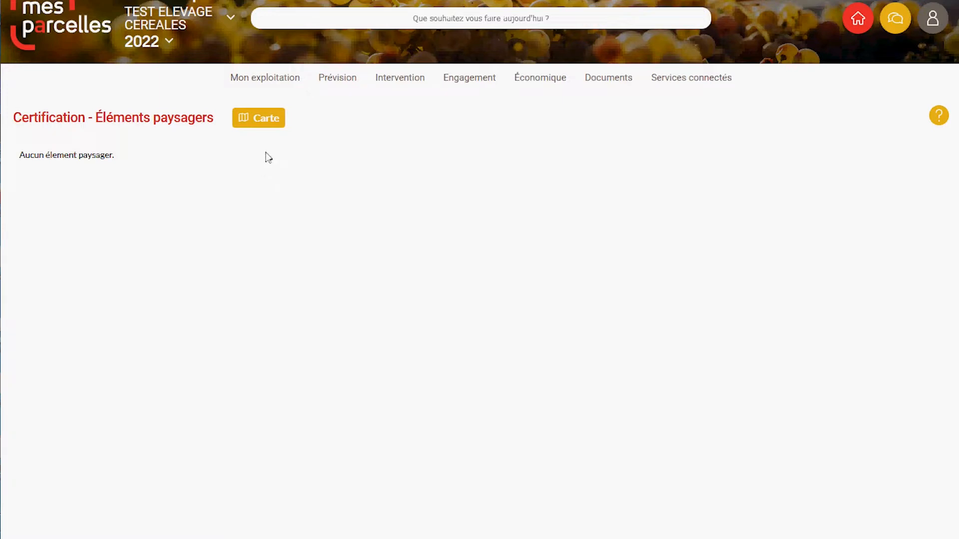
click(267, 128)
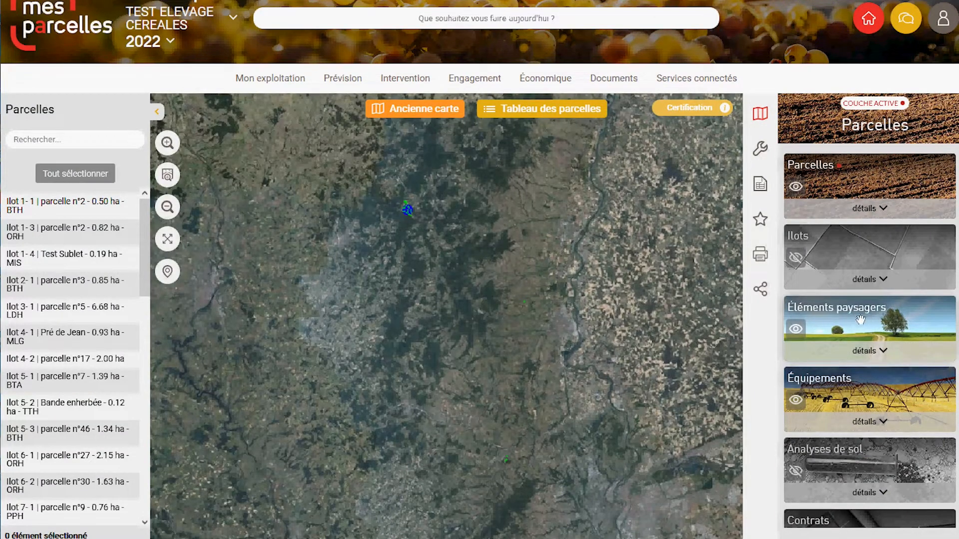
click(861, 320)
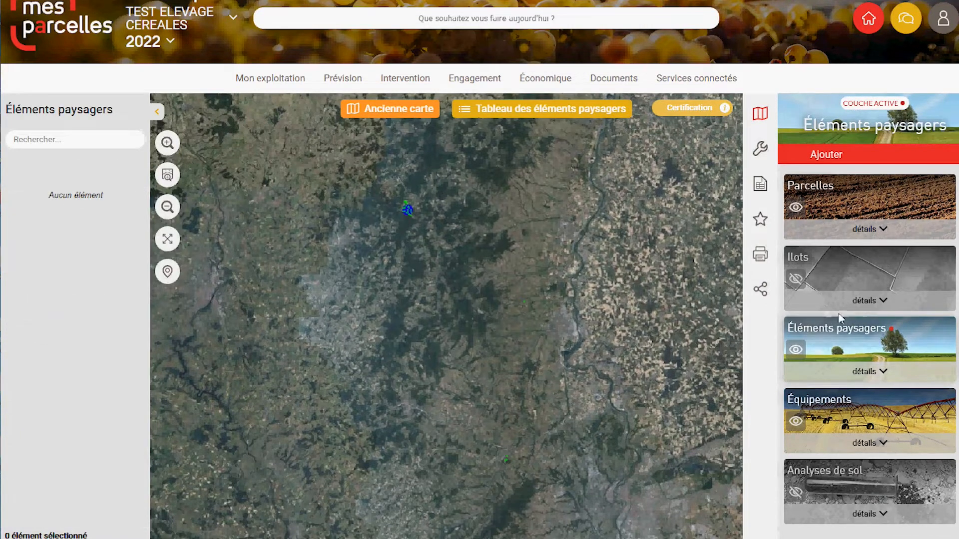
Activate the Parcelles layer and select parcel Ilot 1-1 (parcelle n°2, 0.50 ha) to locate it on the map
click(855, 196)
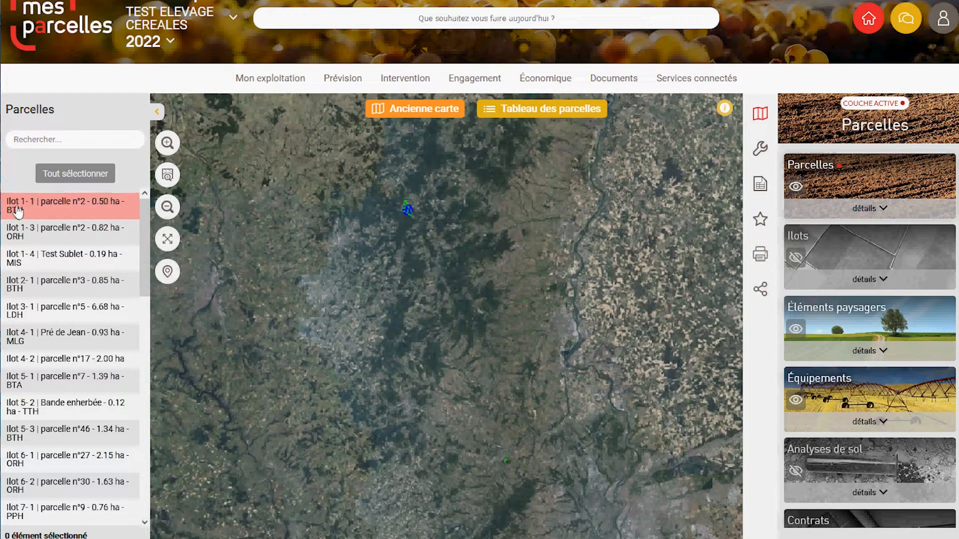
mouse_move(23, 219)
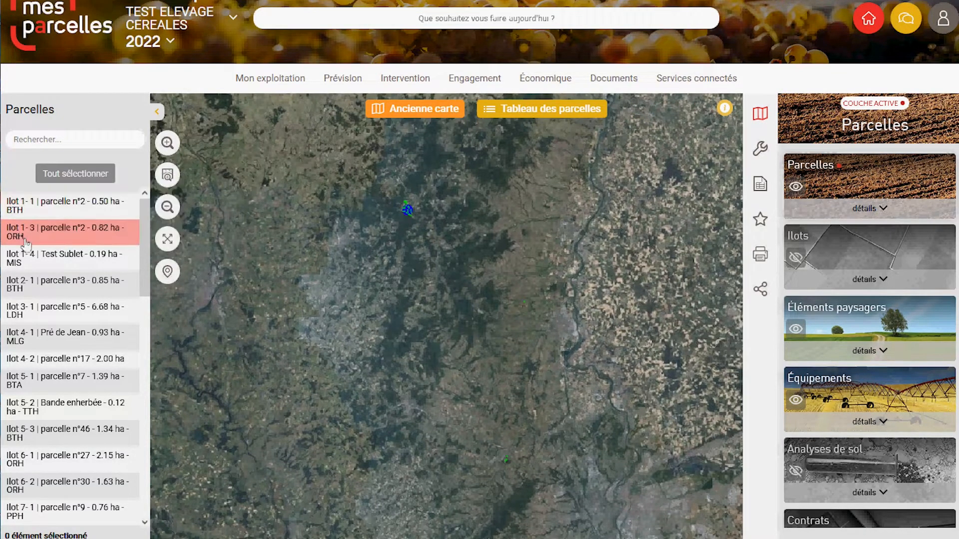
click(22, 214)
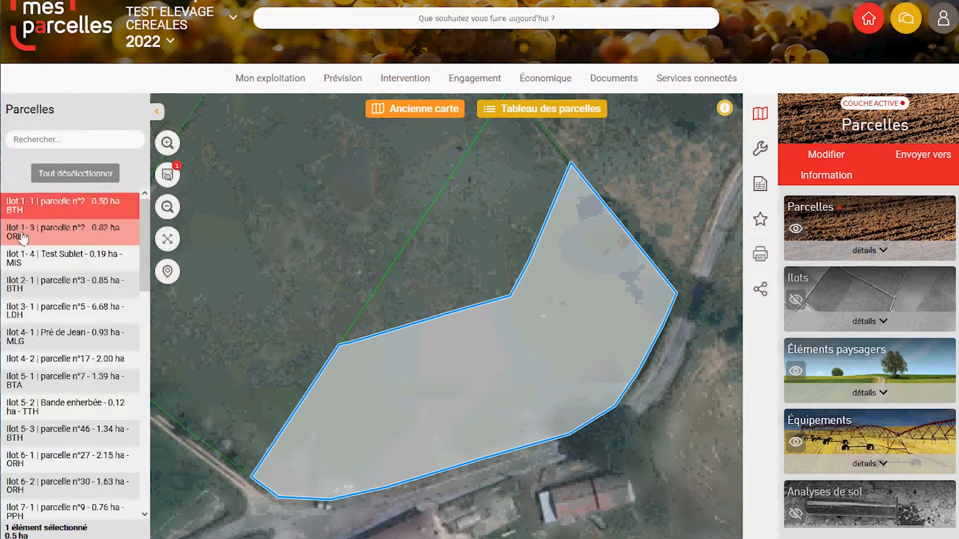
mouse_move(467, 342)
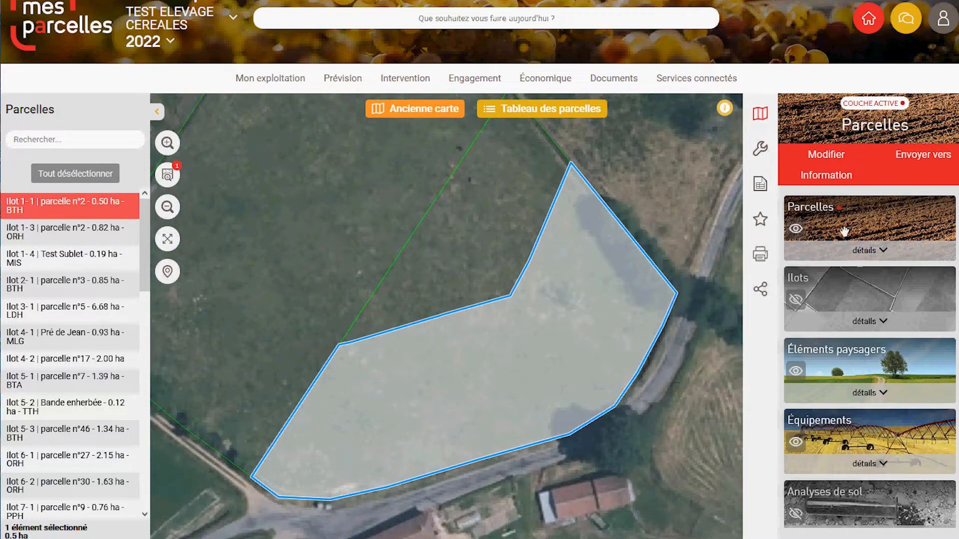
Draw a Haies ou bandes boisées element for IAE pour certification, about 32 m long, along the parcel's north-eastern tree line
click(872, 370)
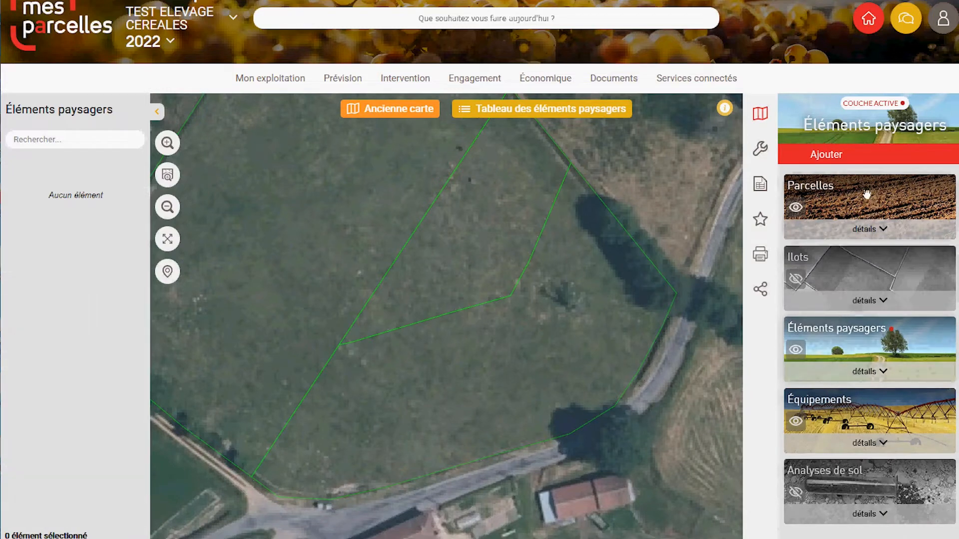
click(825, 156)
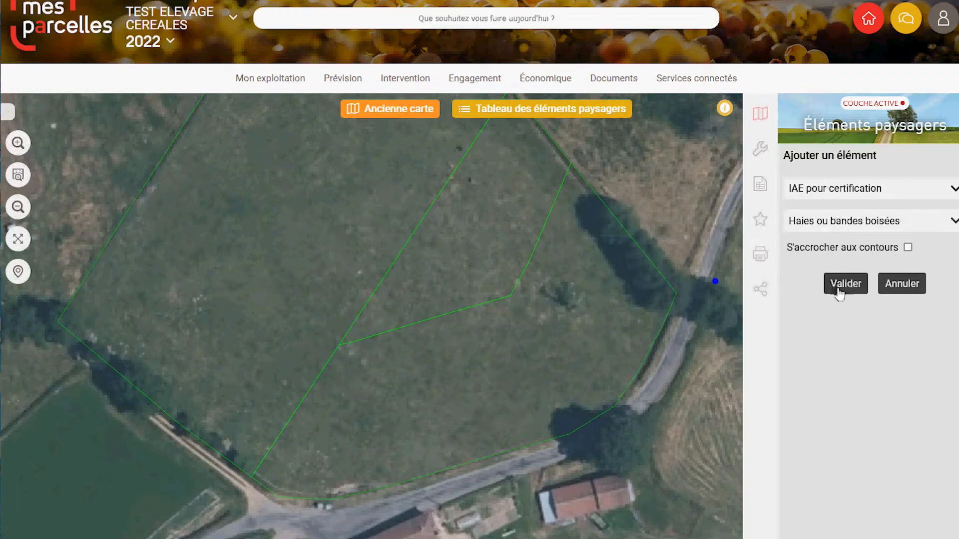
click(605, 205)
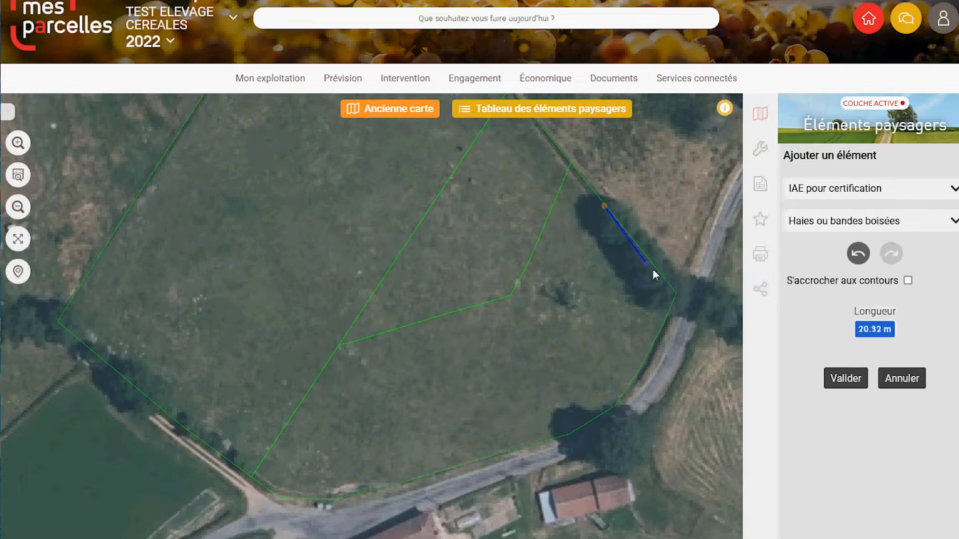
double_click(676, 292)
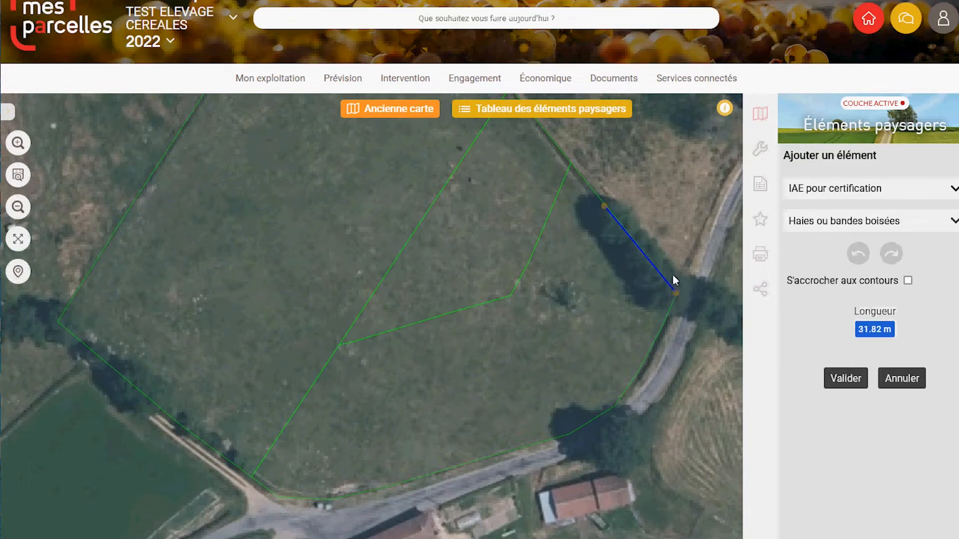
Validate the drawn hedge, name it "TA 50/50" followed by the place name, and save its record
click(846, 379)
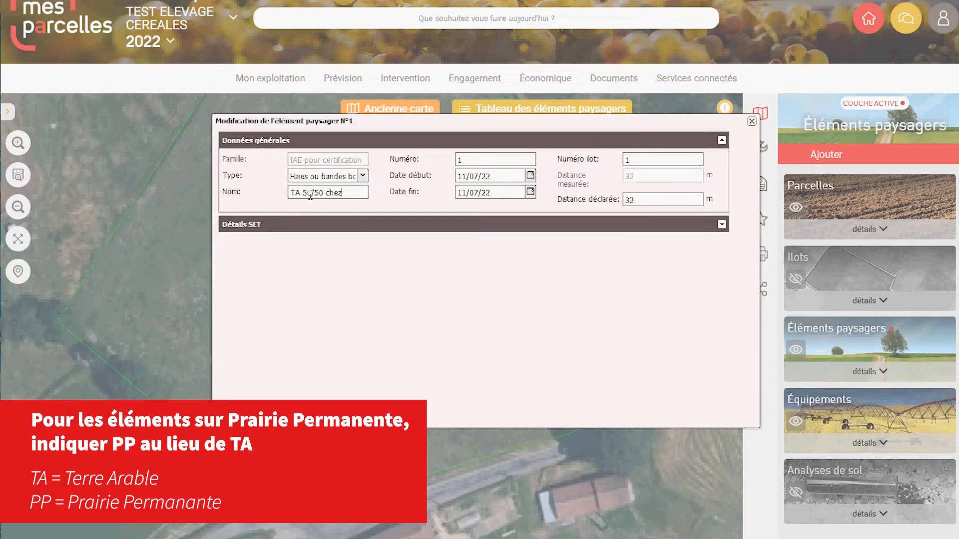
text(fournier)
click(242, 416)
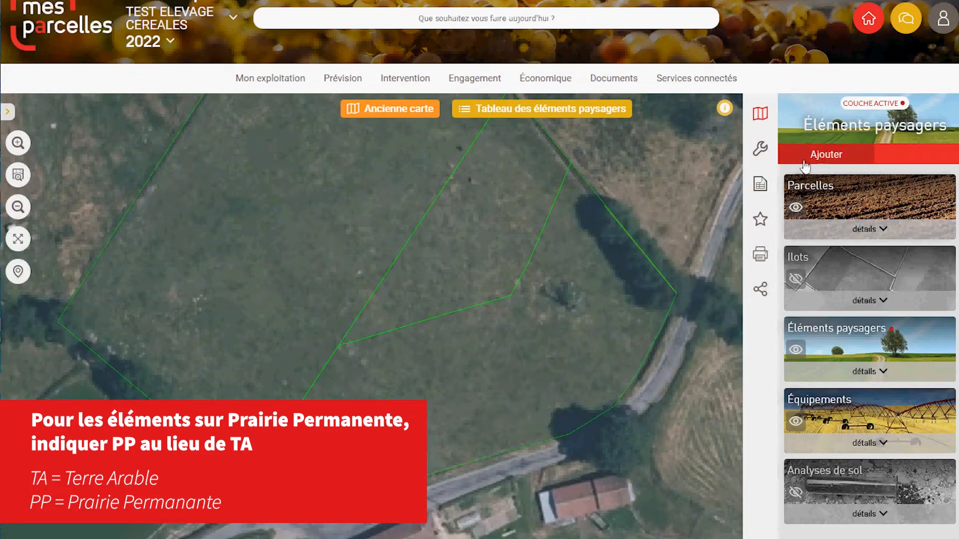
Add an Arbres isolés element for IAE pour certification on the lone tree inside the parcel
click(826, 154)
click(869, 192)
click(837, 222)
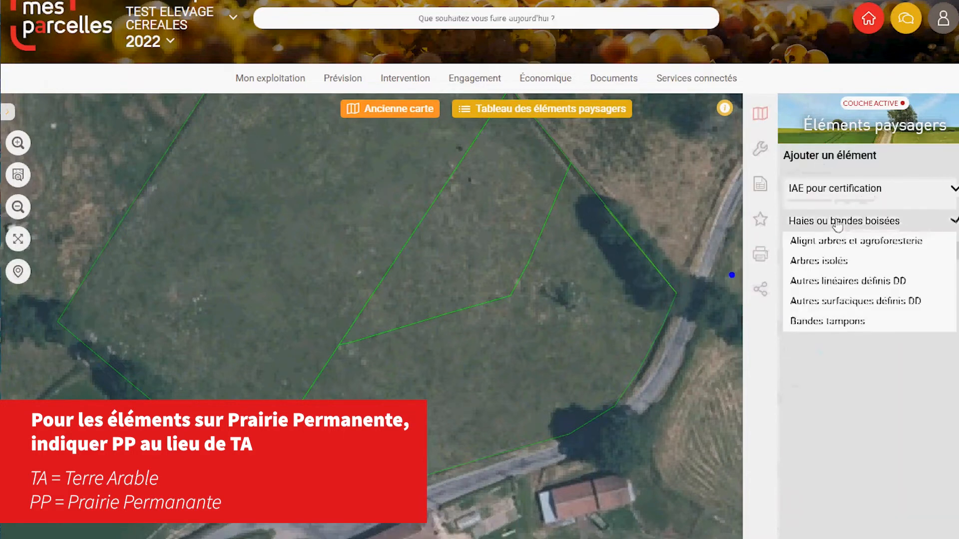
click(825, 261)
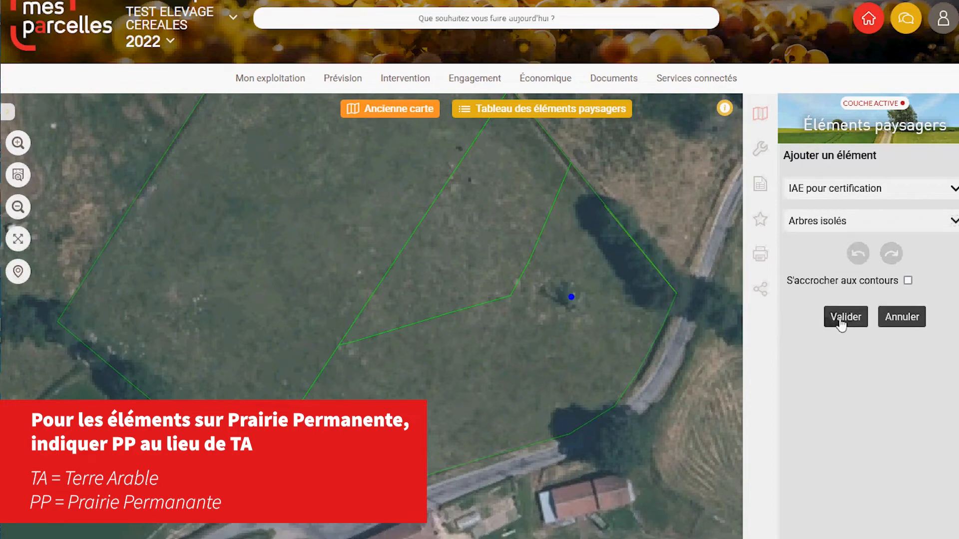
Validate the isolated tree, name it "TA" followed by the place name, and save its record
click(840, 320)
click(343, 193)
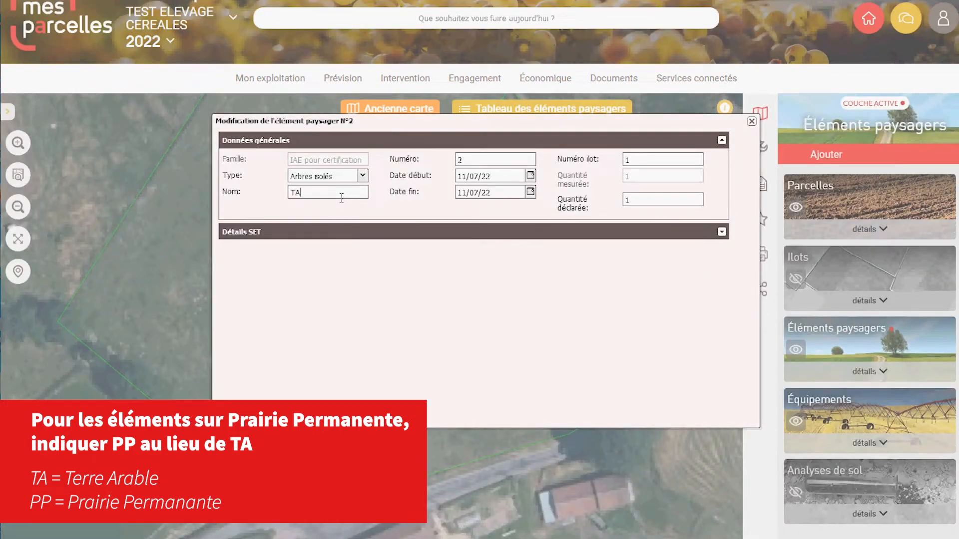
text(TA chez fournier)
click(311, 415)
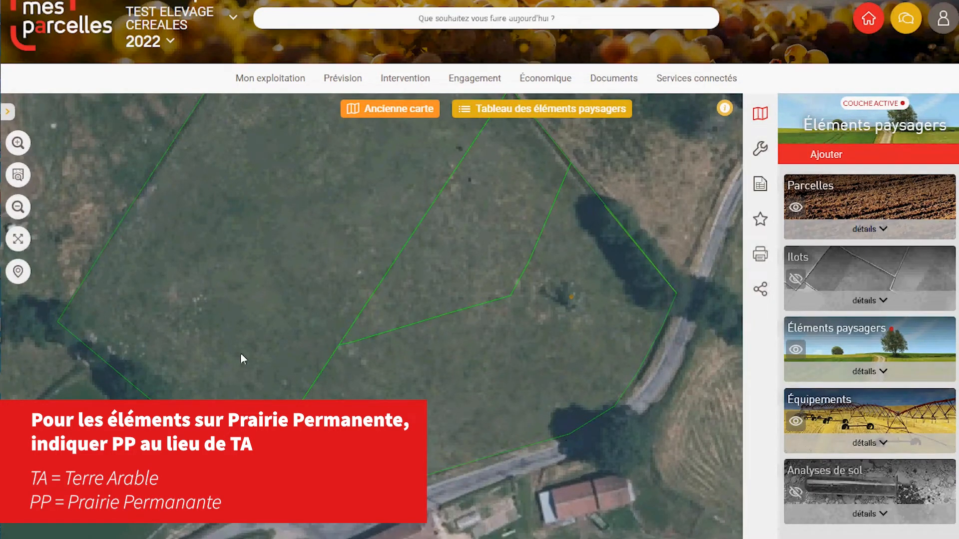
Check the details of the neighbouring parcel Ilot 1-3 on the Parcelles layer
drag(241, 353, 420, 361)
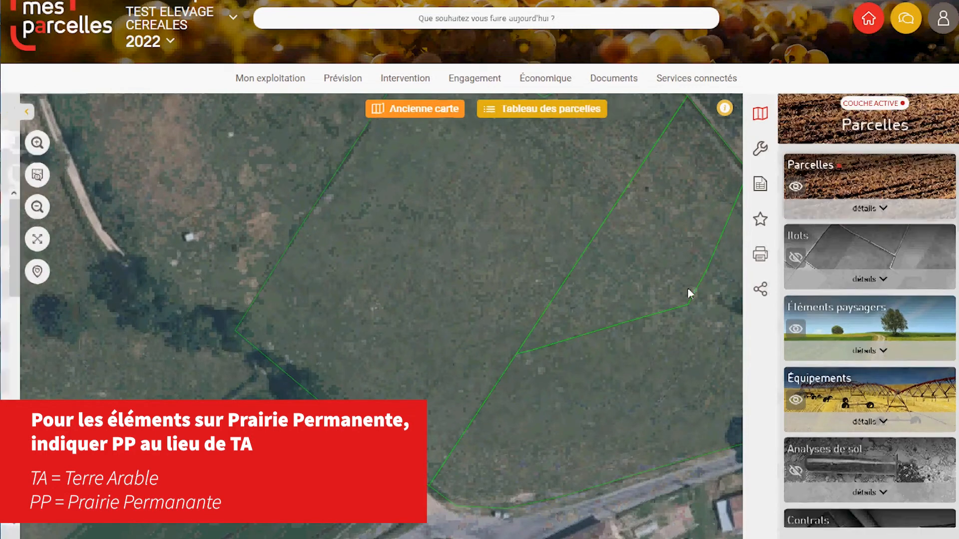
click(412, 350)
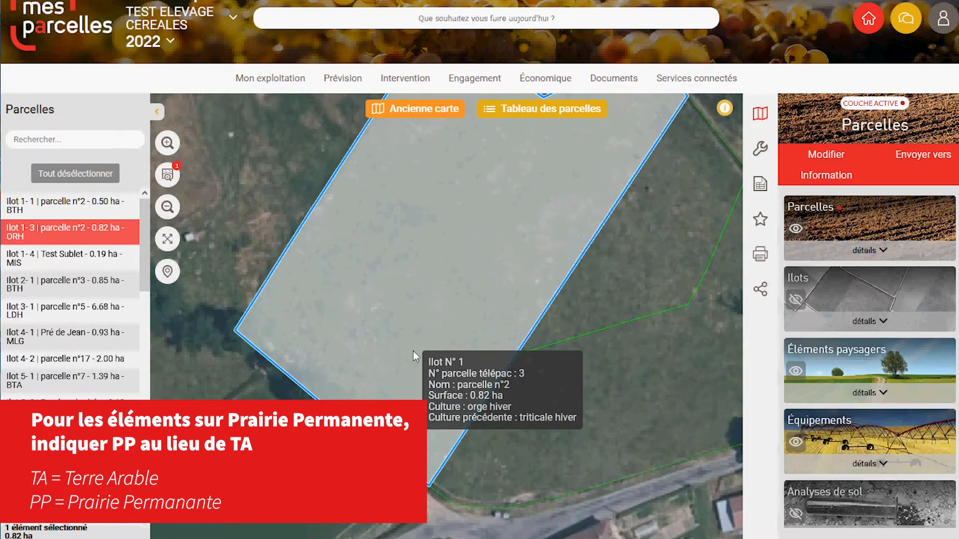
click(412, 352)
drag(477, 299, 580, 223)
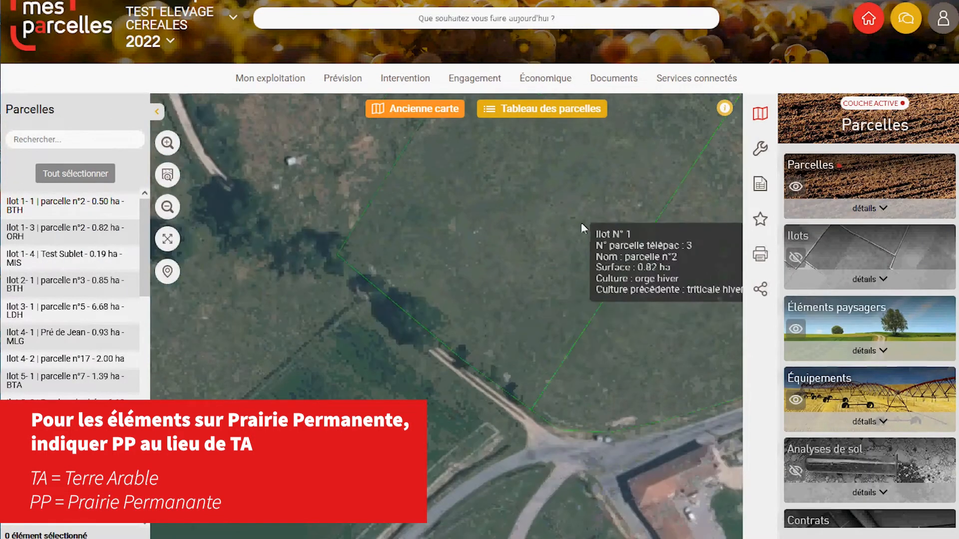
Draw a second Haies ou bandes boisées element, about 68 m long, along the south-western boundary of parcel Ilot 1-3
click(871, 325)
click(827, 155)
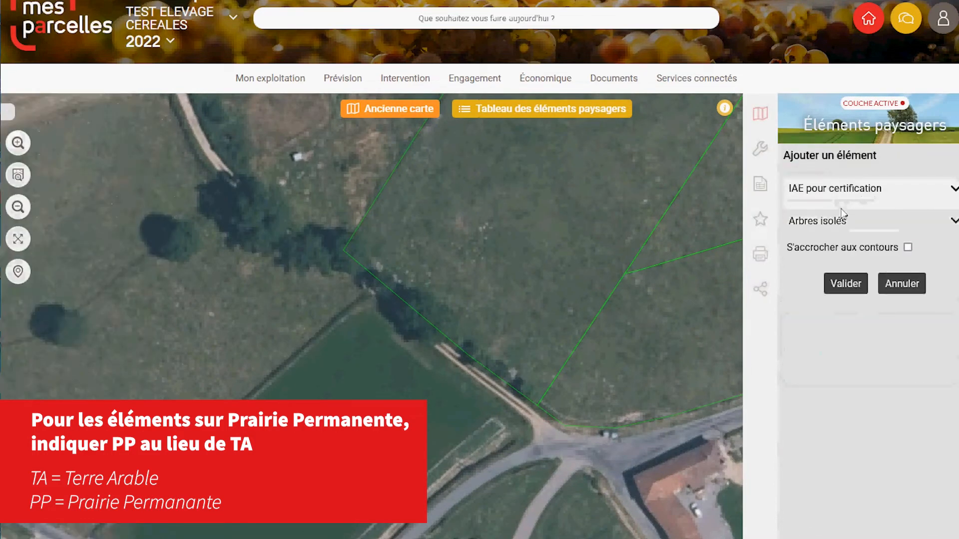
click(842, 221)
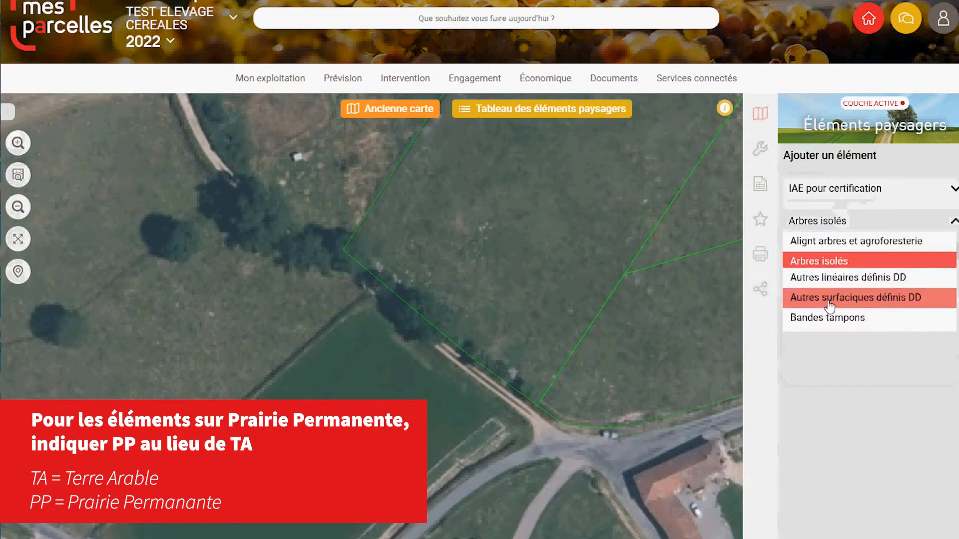
scroll(829, 305, down, 3)
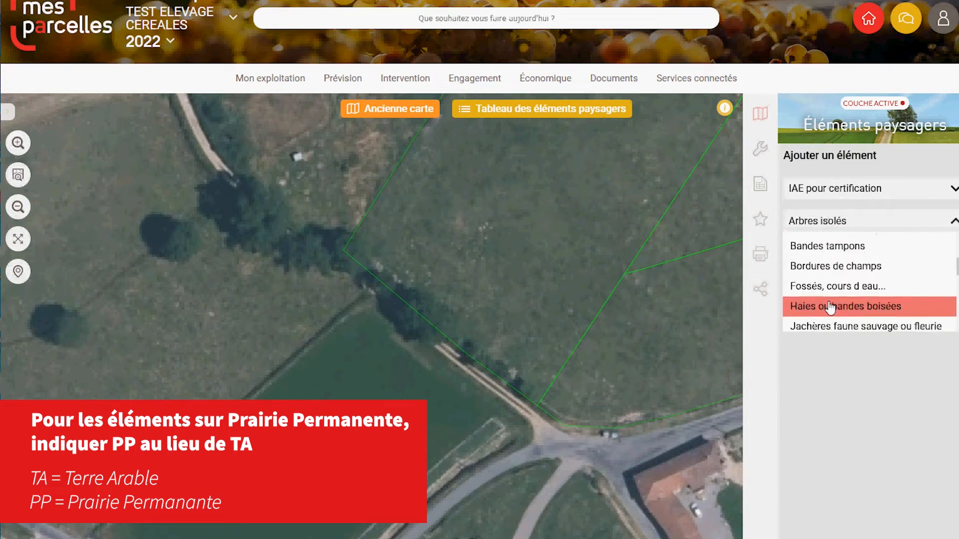
click(829, 306)
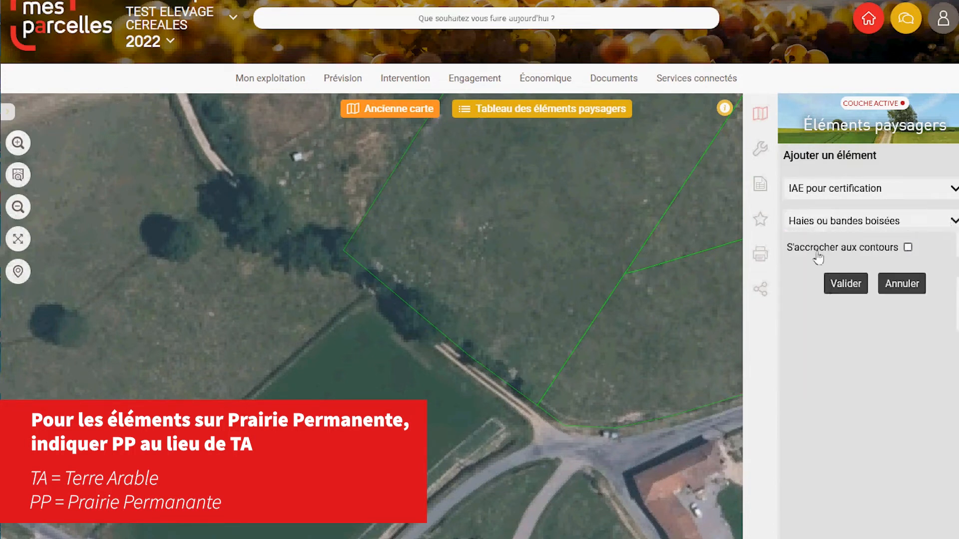
click(346, 250)
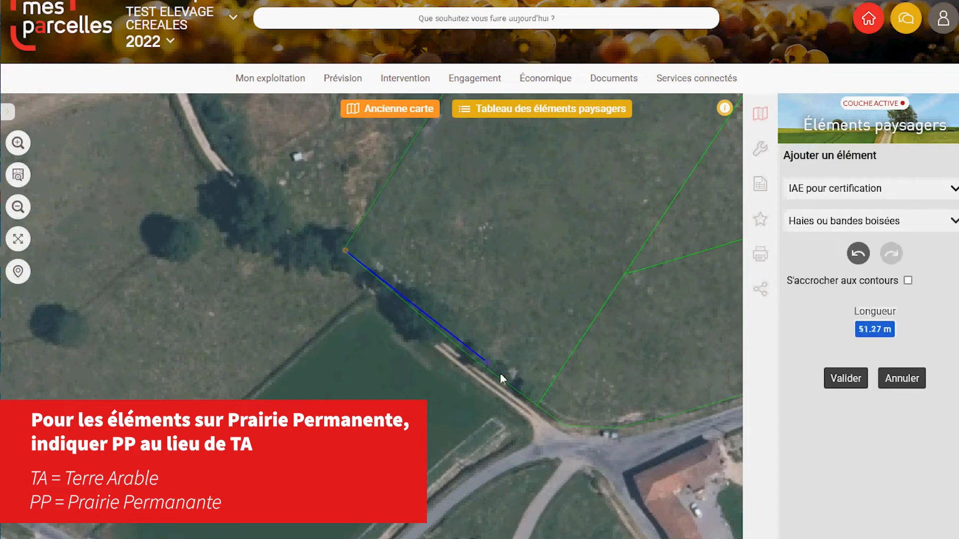
double_click(533, 401)
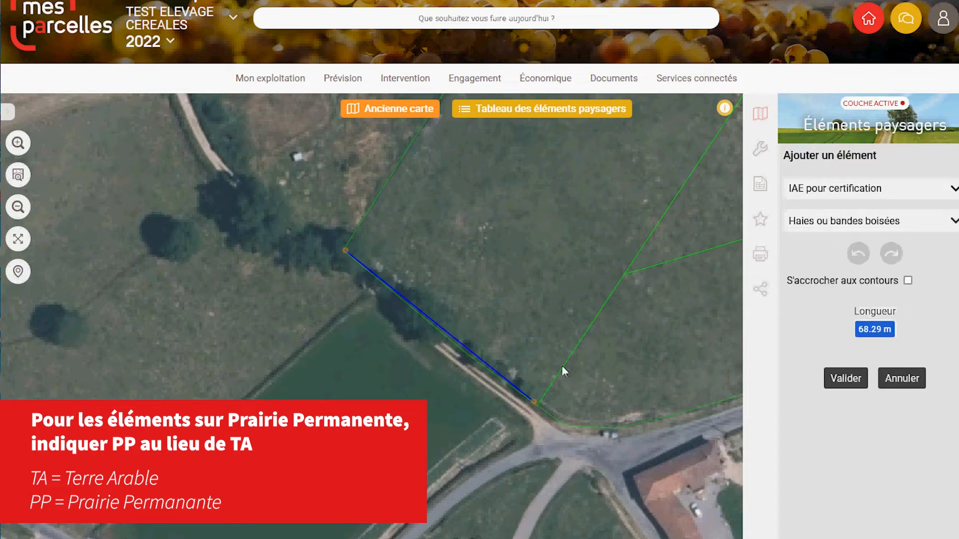
Name the second hedge "TA 100" followed by the place name and 2, save it, and display the landscape elements table
click(846, 381)
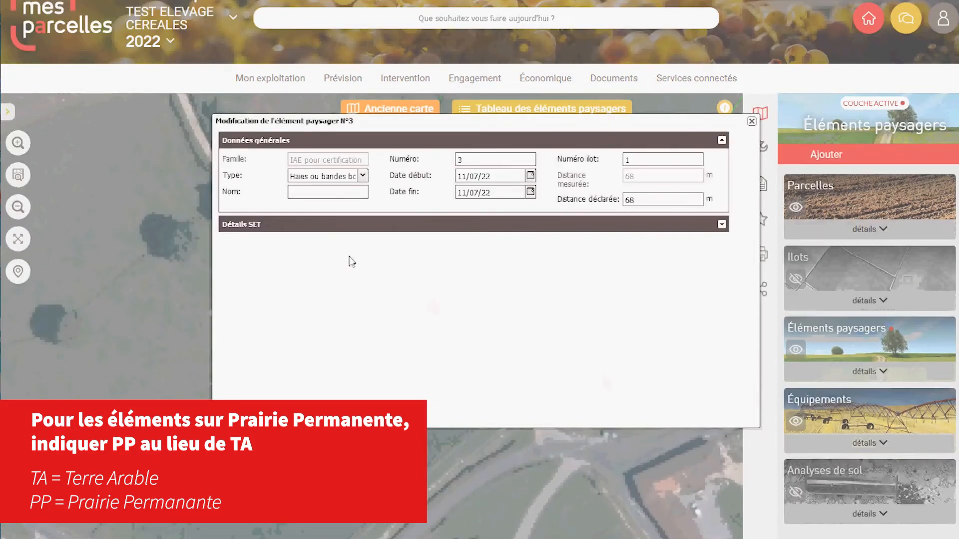
click(316, 194)
text(TA 100 Chez fournier 2)
click(350, 415)
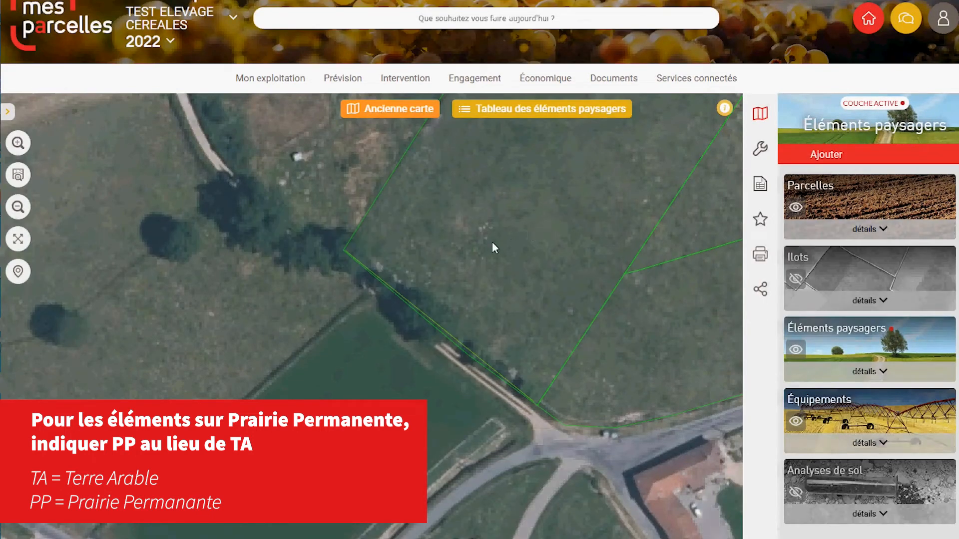
click(523, 116)
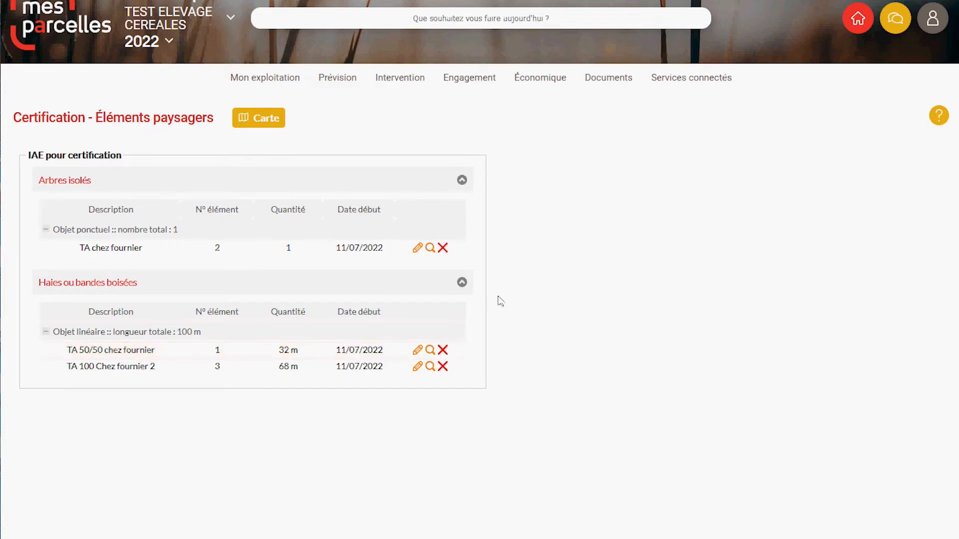
Search the printable documents for "SET" and open the Détail SET edition
click(602, 87)
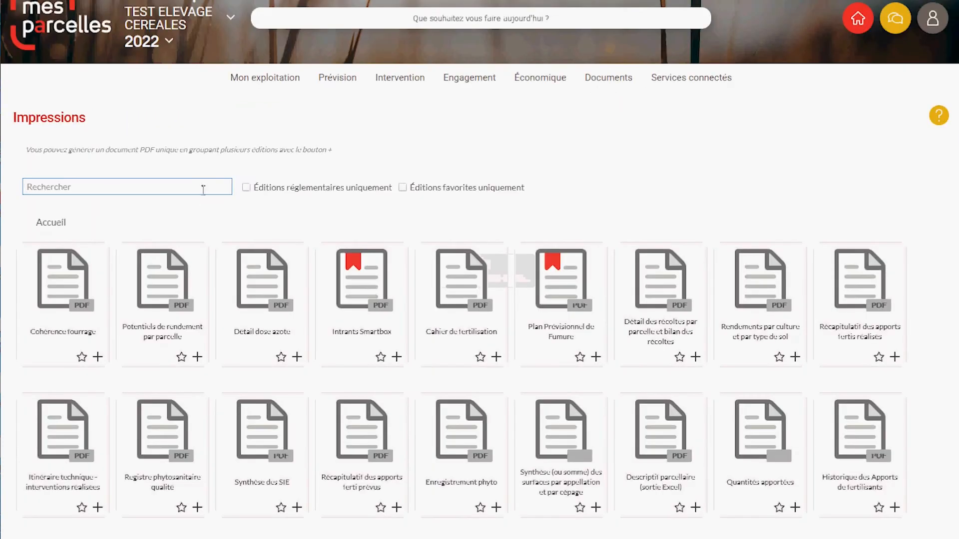
click(199, 190)
text(SET)
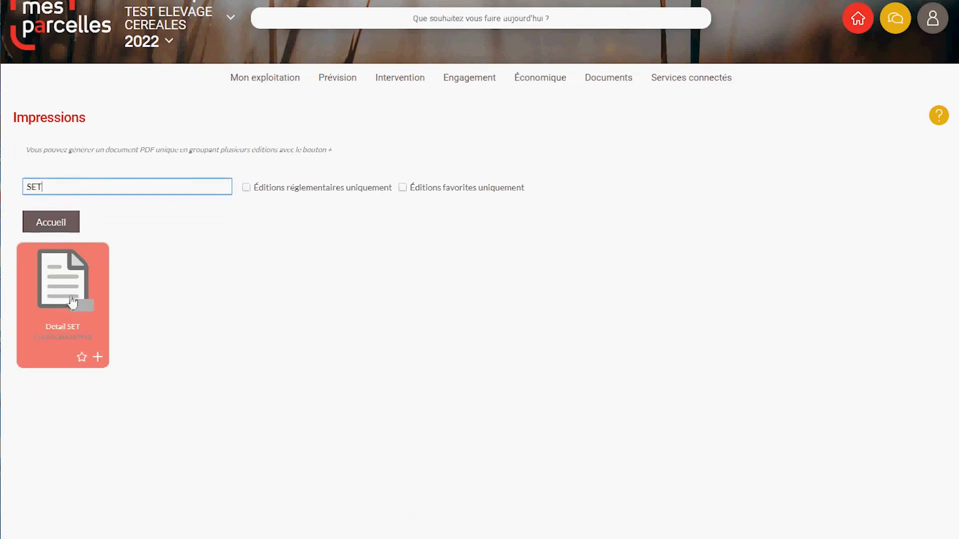
click(72, 303)
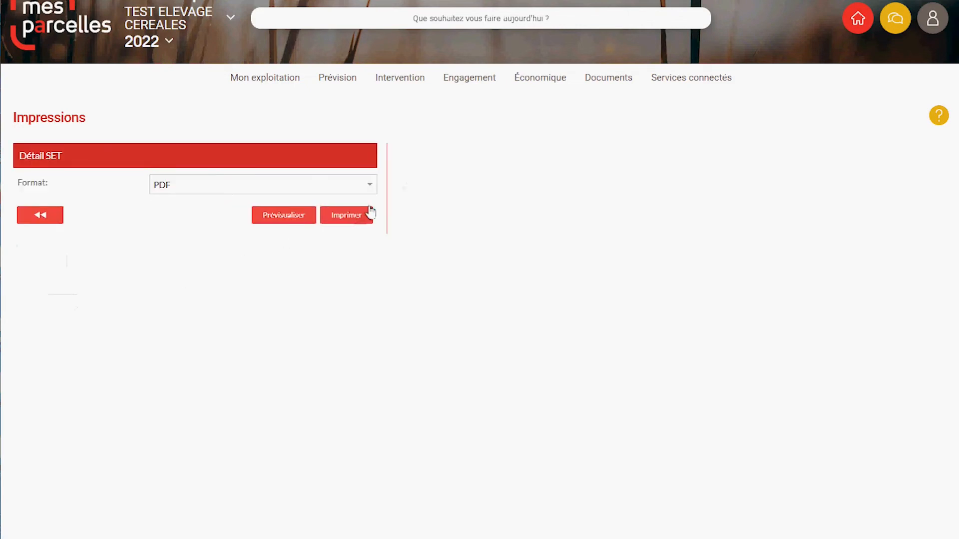
Generate the Détail SET edition in XLS format and confirm the resulting file dialog
click(364, 186)
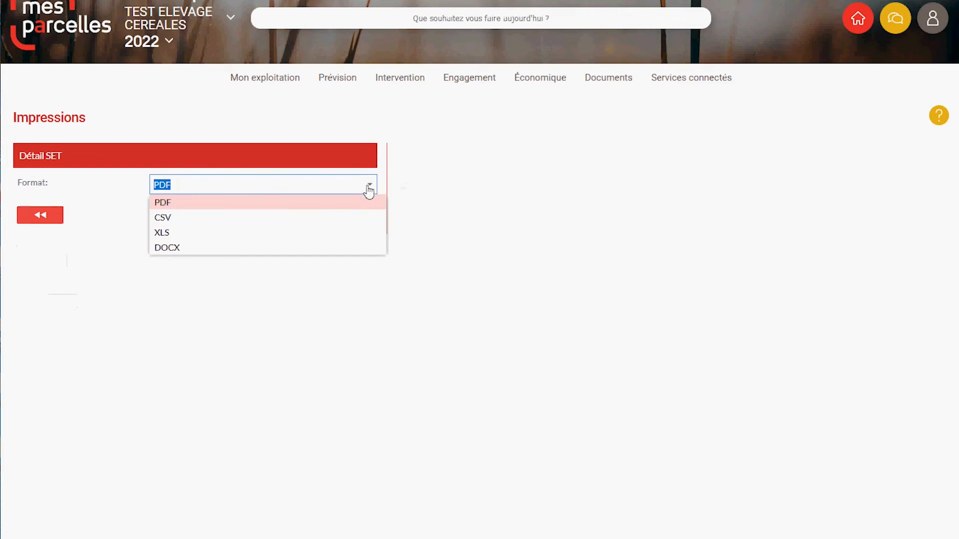
click(168, 233)
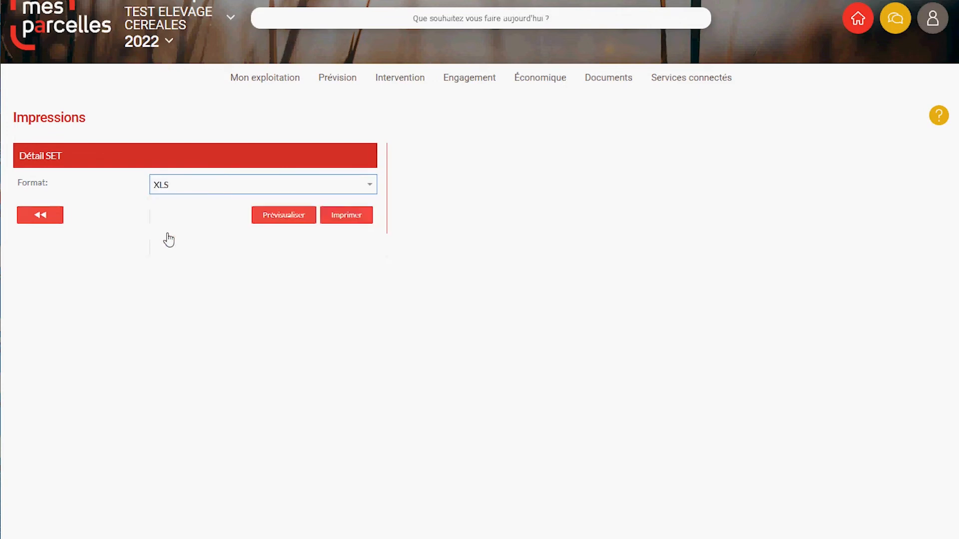
click(354, 223)
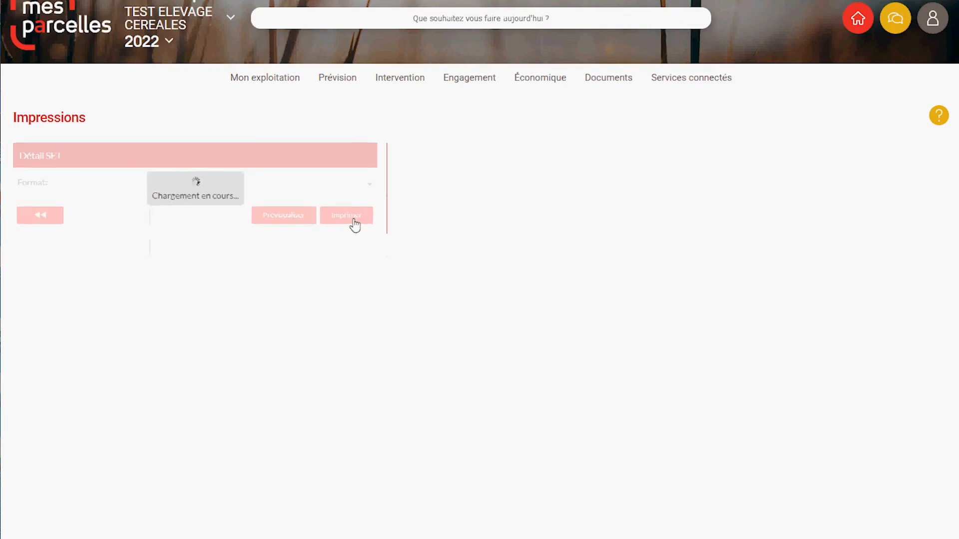
click(608, 306)
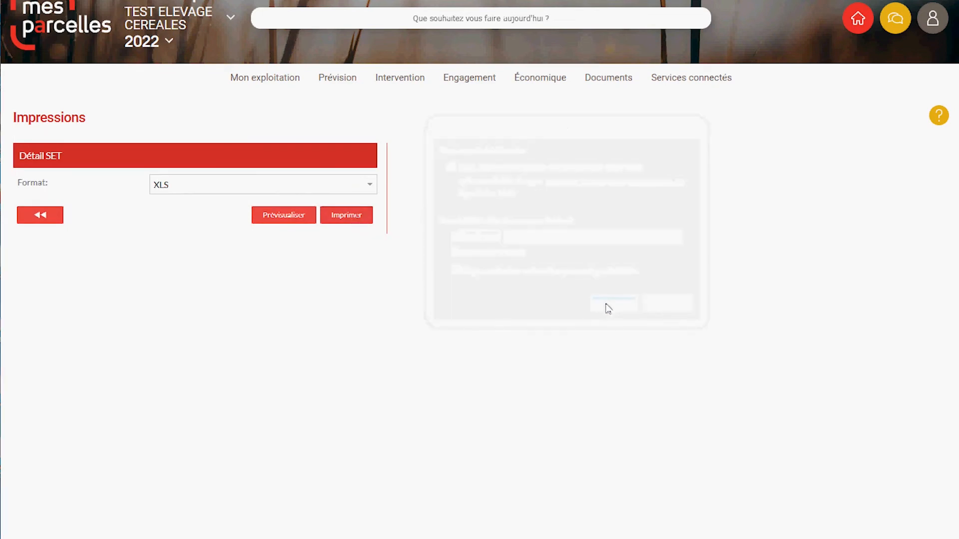